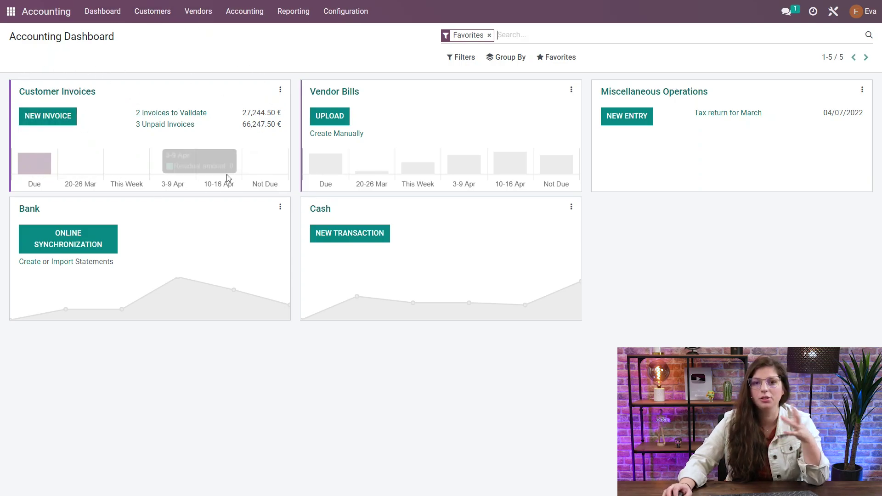
Step: Create a new customer invoice and set its customer to Foodlovers Takeaway
left_click(36, 122)
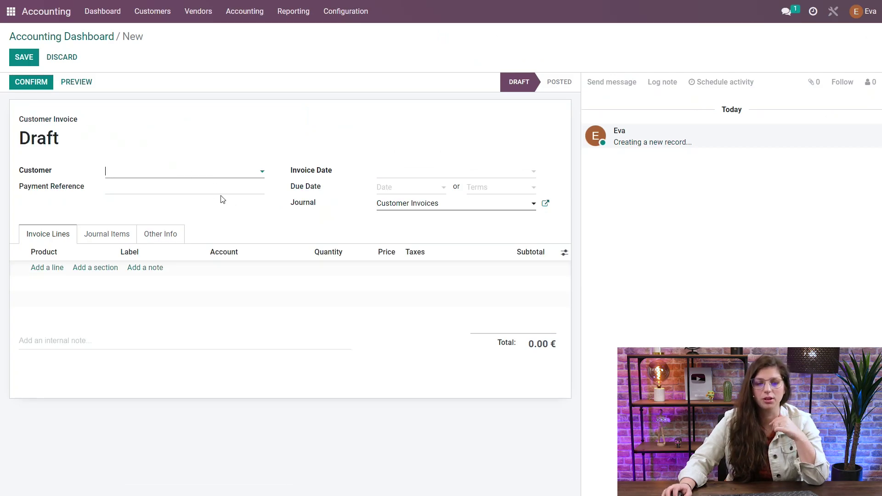
left_click(195, 174)
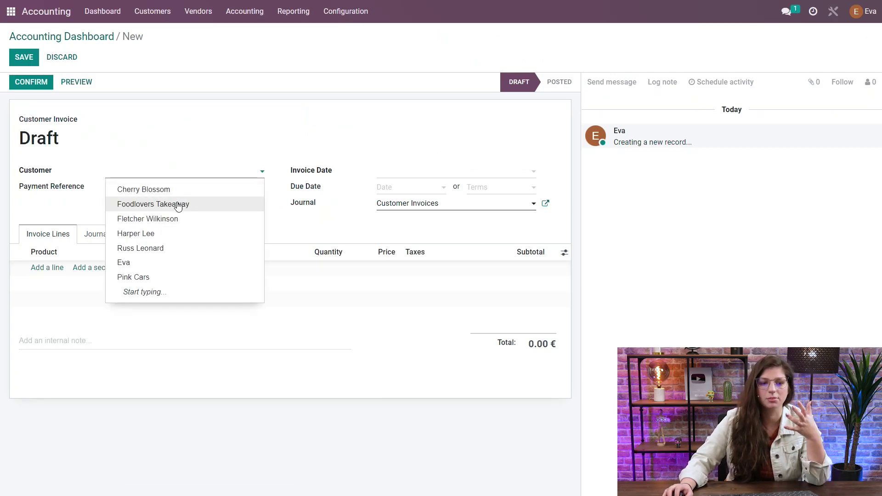
left_click(175, 205)
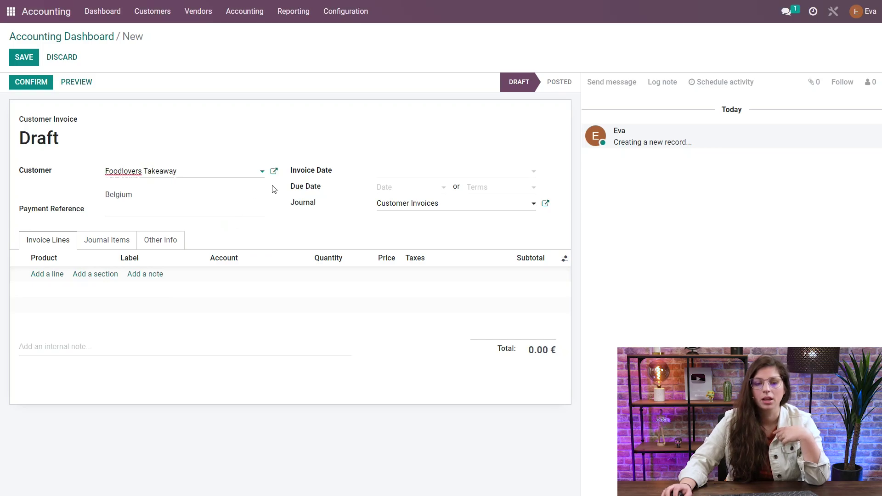
Step: Examine the receivable and payable accounts in the Foodlovers Takeaway partner record, then close it without saving
left_click(274, 171)
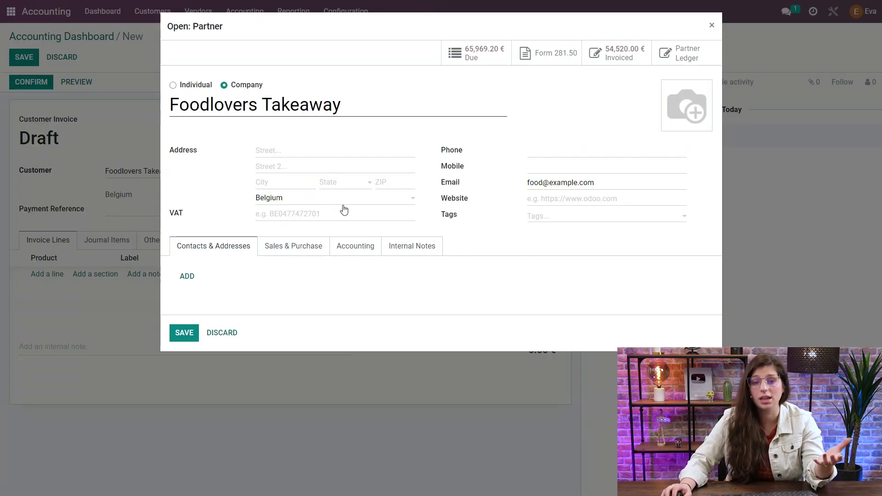
left_click(352, 247)
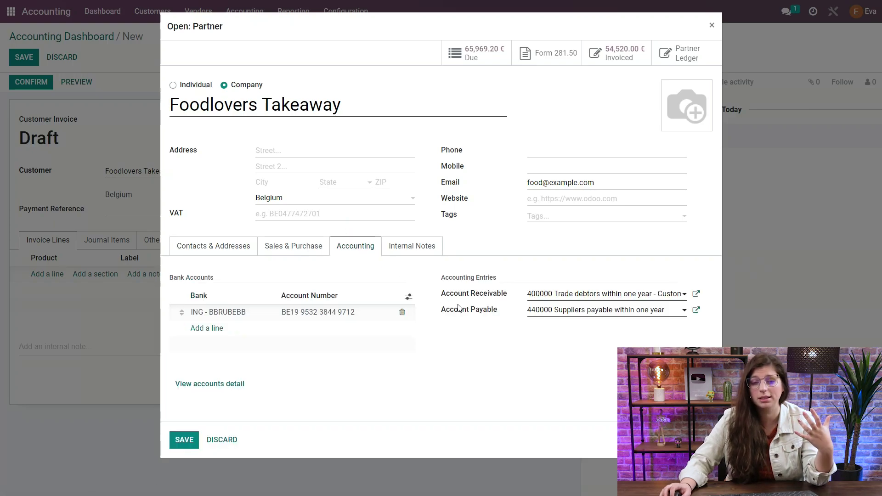
mouse_move(503, 301)
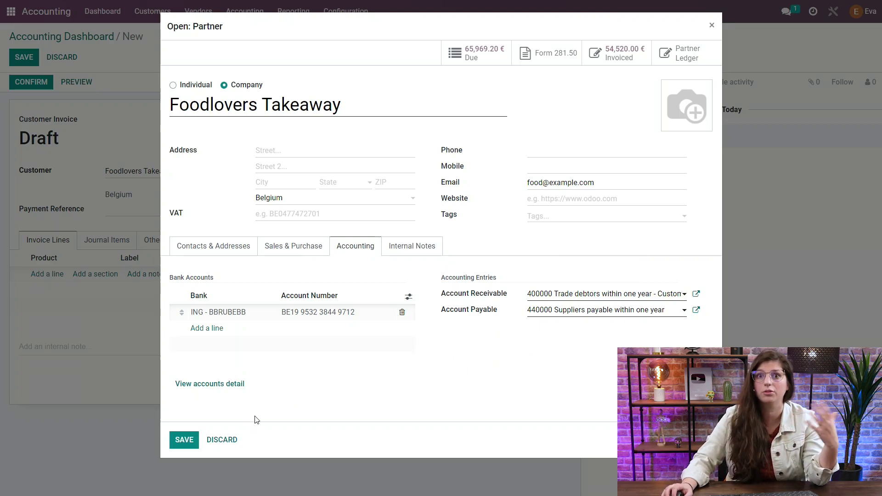
left_click(232, 441)
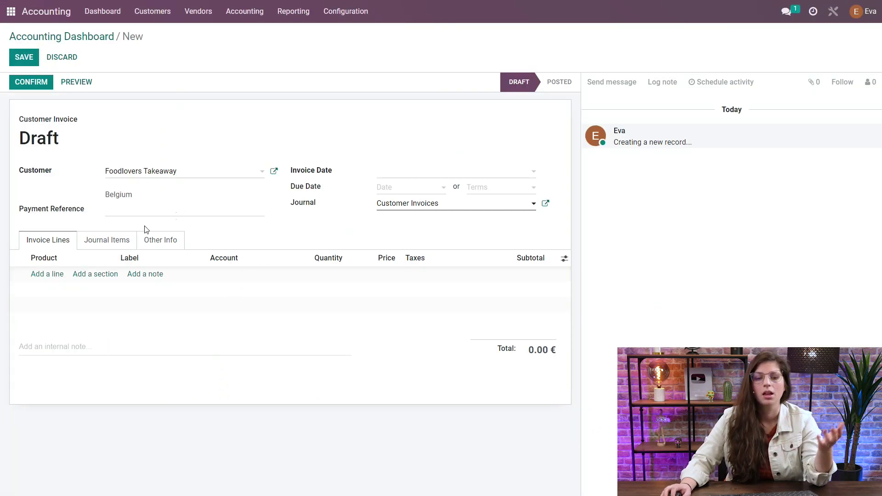
Step: Check the default income account of the Customer Invoices journal and close the journal without saving
left_click(47, 274)
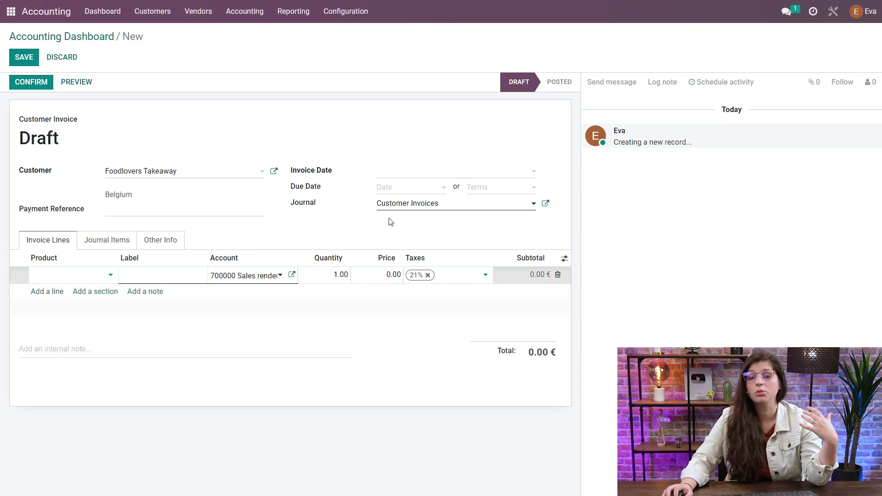
left_click(546, 208)
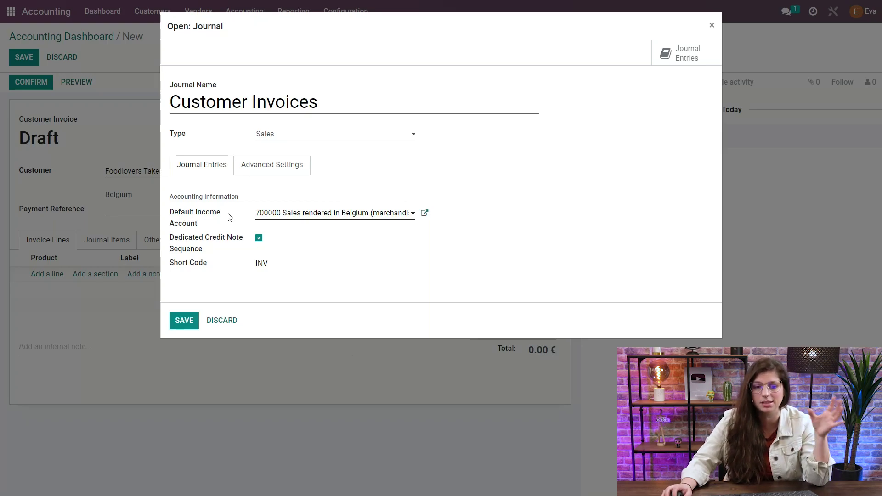
left_click(226, 327)
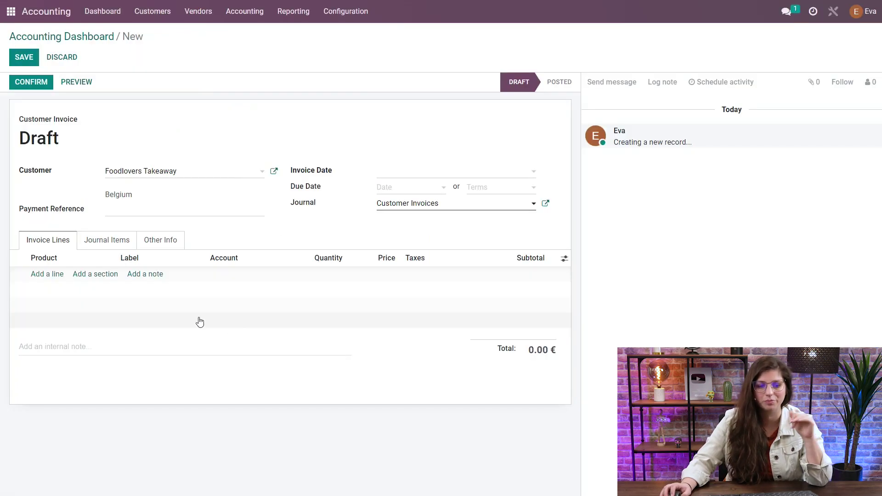
Step: Add an invoice line for the Hybrid car product and review the journal items it generates
left_click(46, 274)
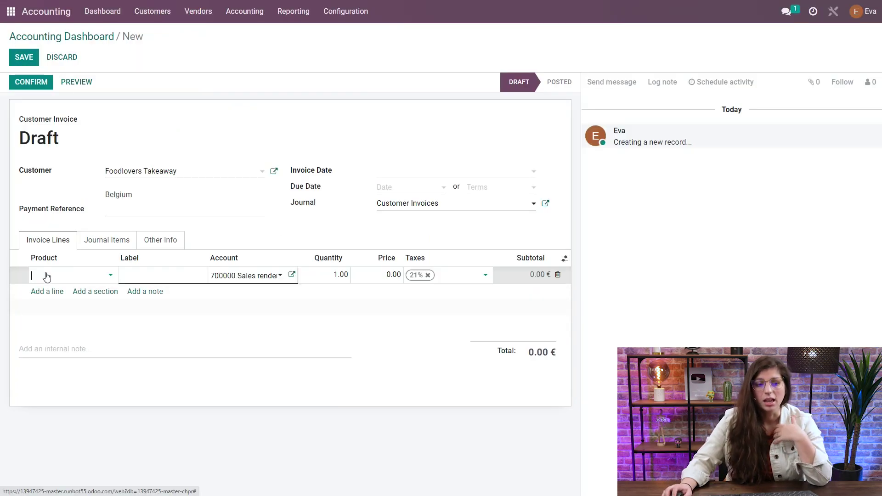
left_click(79, 277)
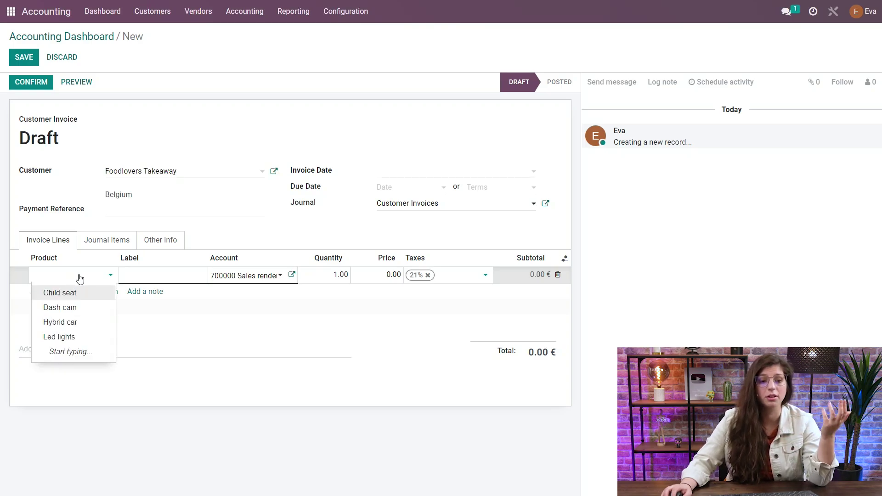
left_click(77, 324)
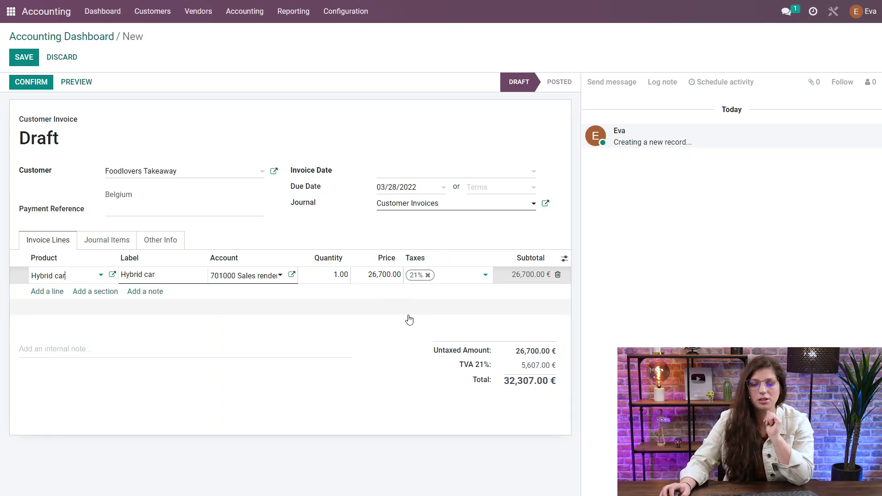
left_click(248, 238)
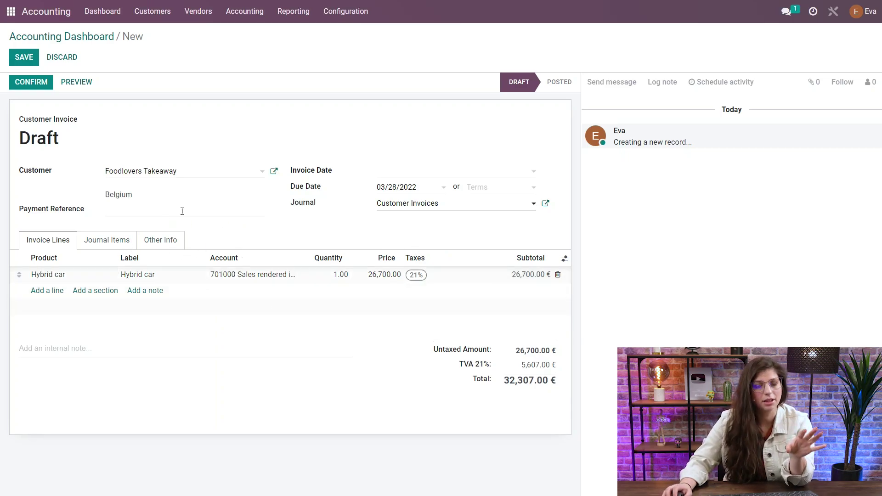
left_click(100, 245)
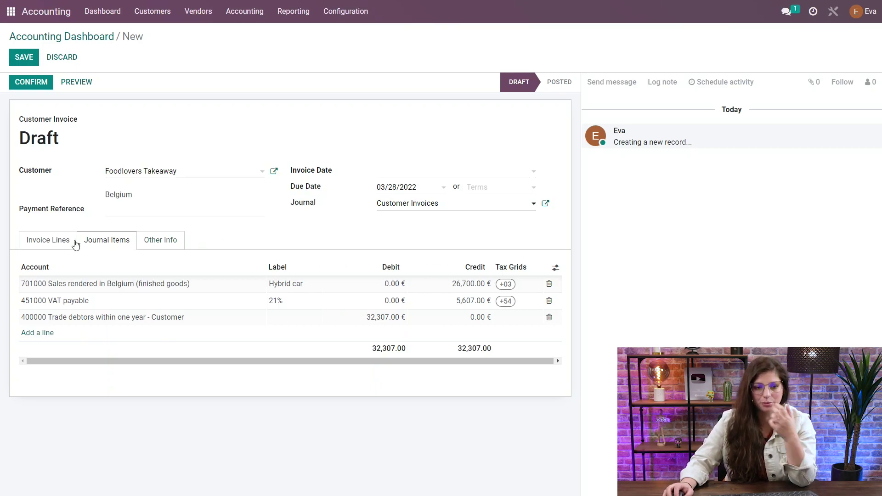
left_click(48, 240)
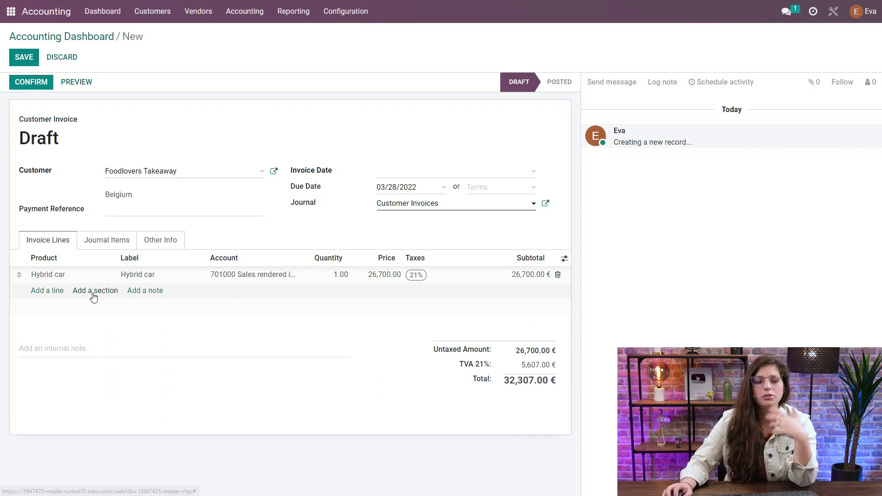
Step: Add a second invoice line for the Dash cam product
left_click(48, 291)
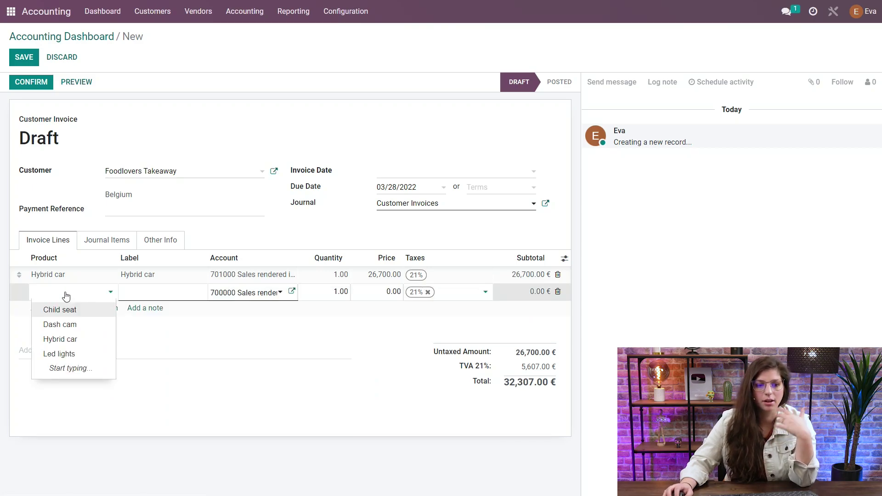
left_click(78, 325)
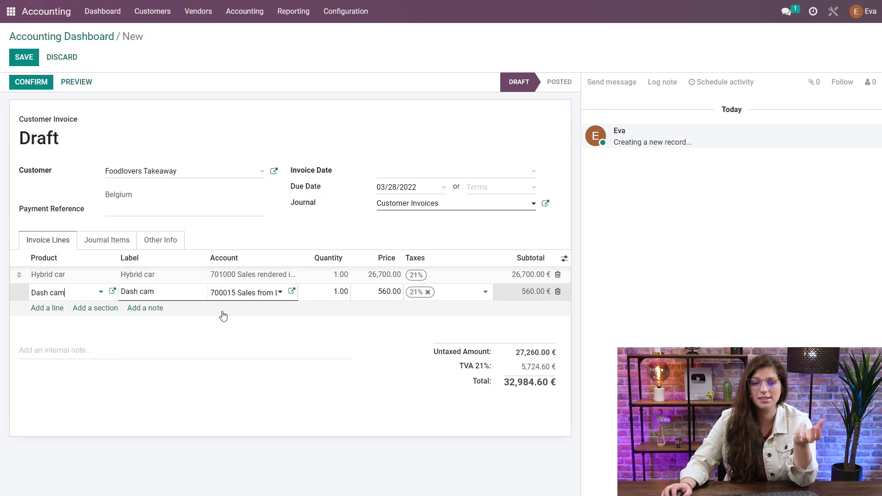
left_click(231, 238)
Step: Examine the Dash cam product's income account and the account properties of its product category, closing both records without saving
left_click(93, 295)
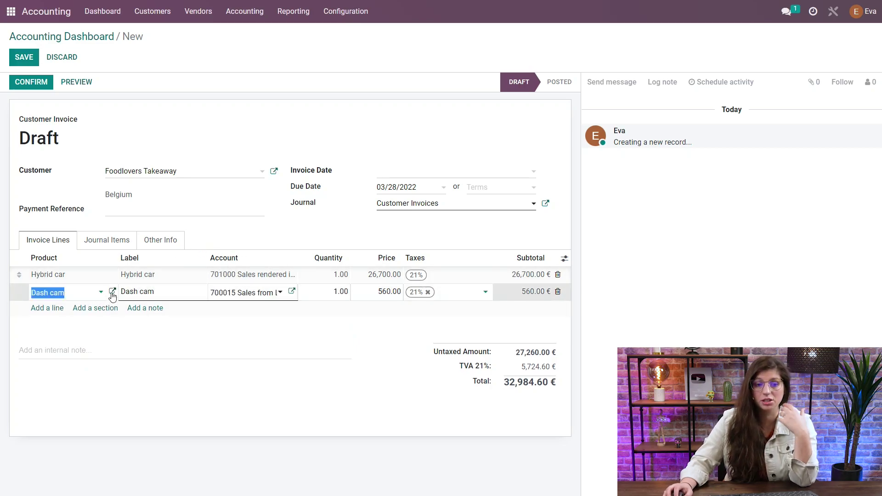
left_click(112, 293)
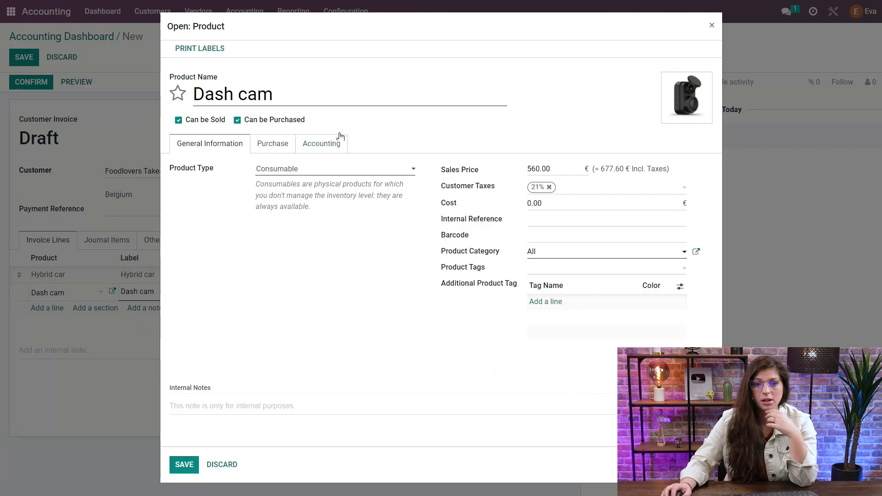
left_click(319, 146)
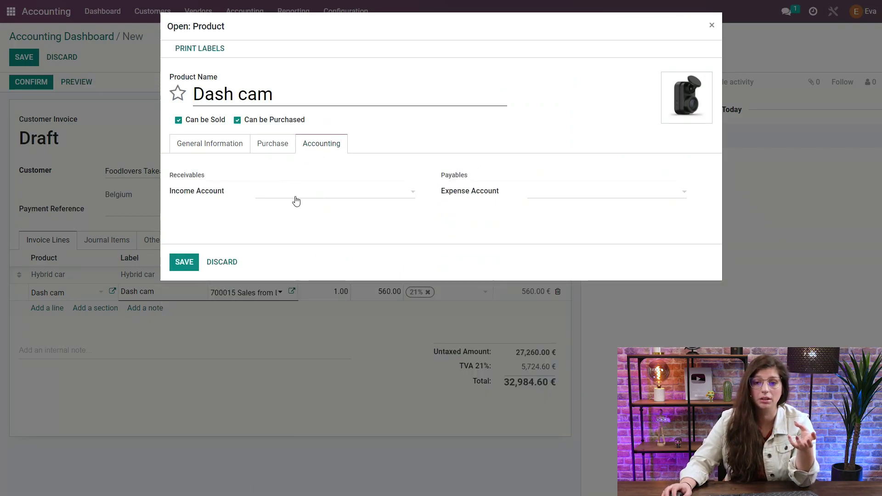
left_click(203, 145)
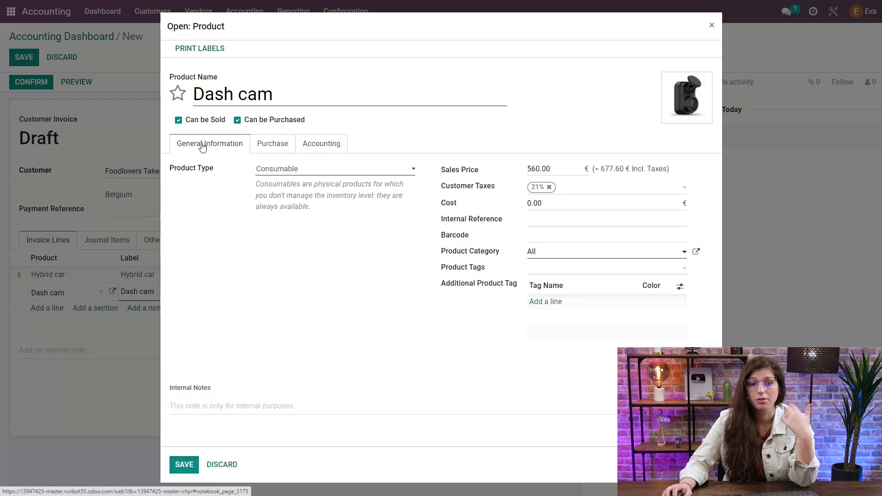
left_click(696, 252)
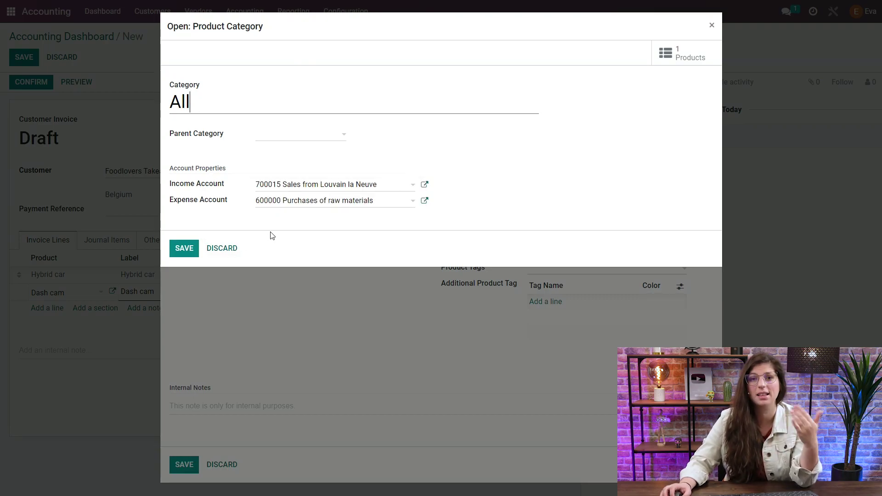
left_click(225, 249)
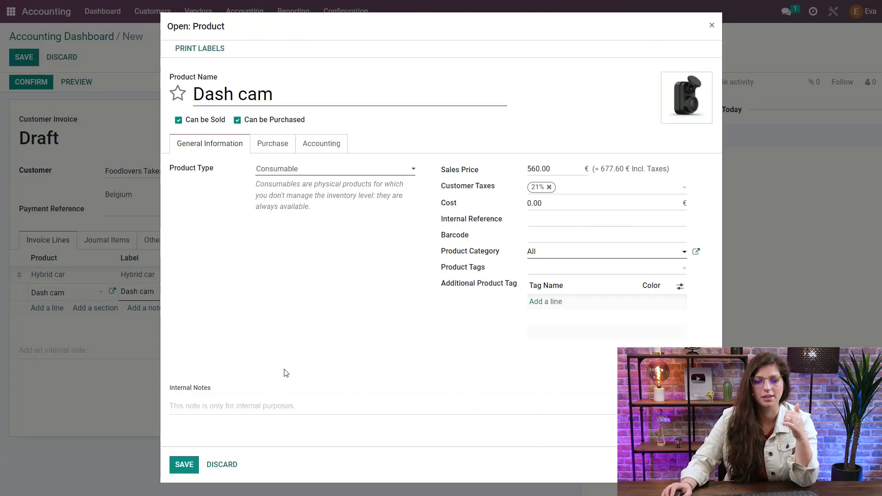
left_click(213, 465)
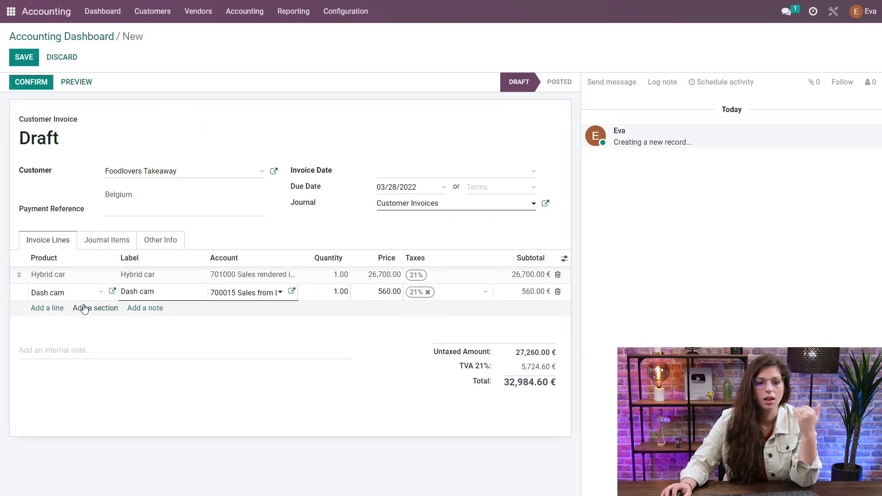
Step: Review the journal items generated by the Hybrid car and Dash cam lines, then return to the invoice lines
left_click(224, 241)
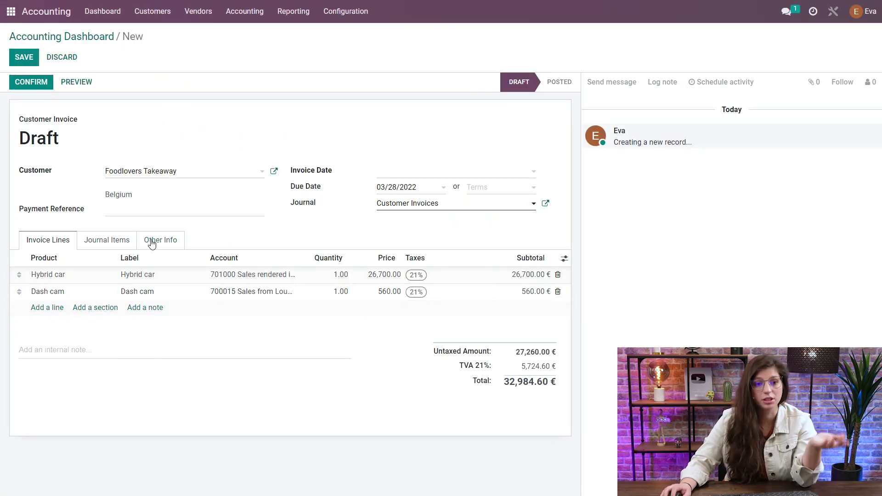
left_click(115, 244)
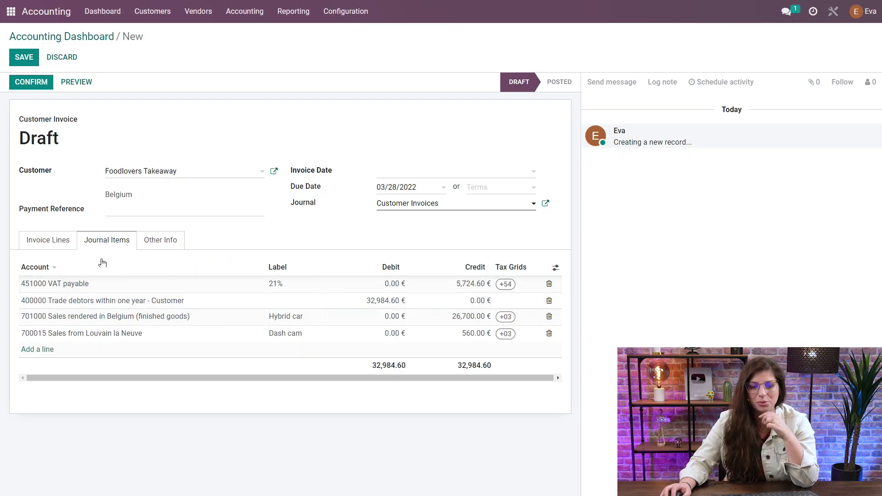
left_click(40, 245)
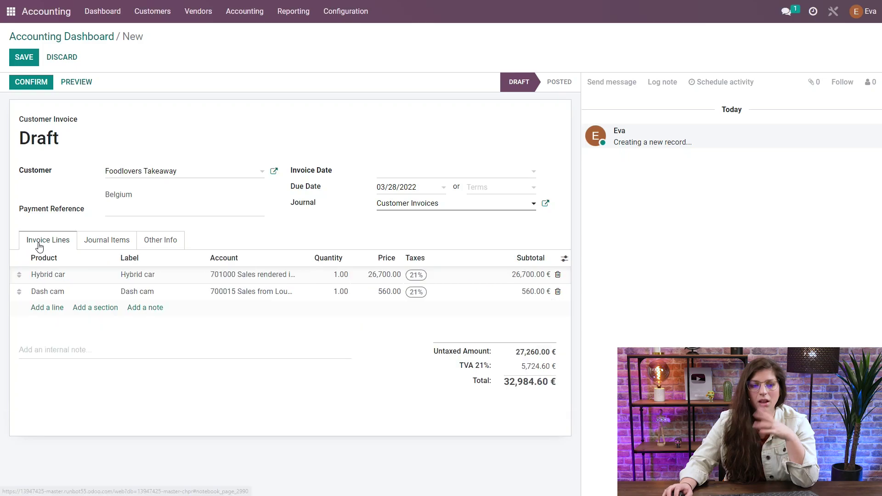
Step: Add the sections Car and Equipment, placing Car above the Hybrid car line and Equipment above the Dash cam line
left_click(106, 308)
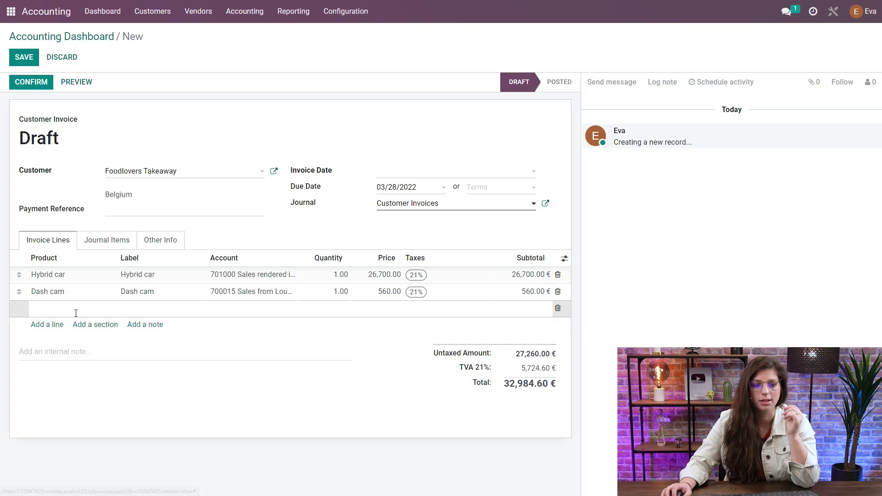
type("E")
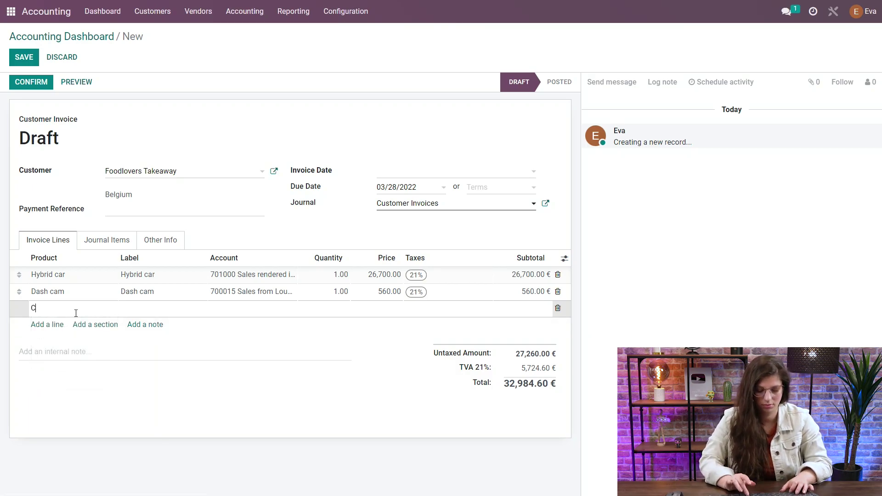
left_click(85, 324)
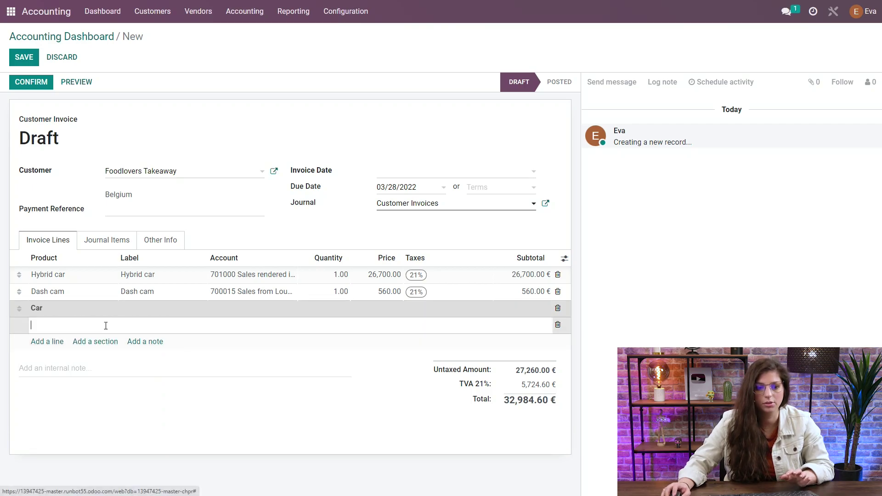
type("Equi")
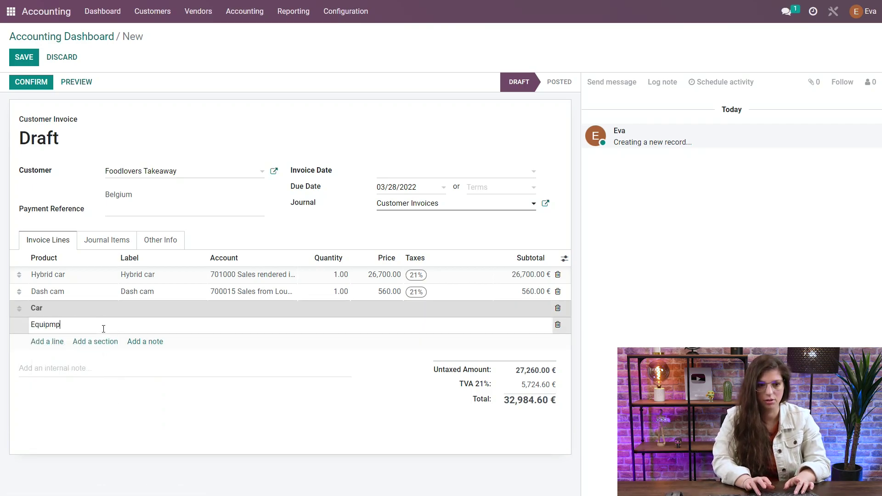
type("pment")
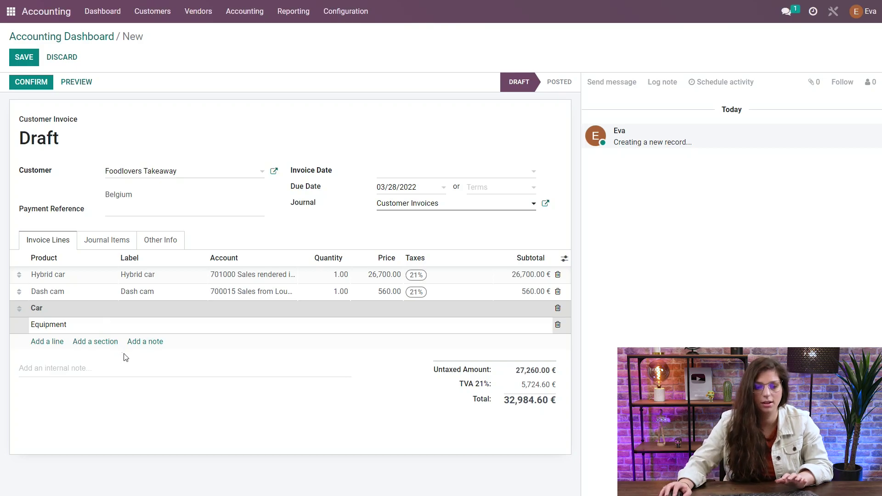
left_click(151, 370)
left_click_drag(19, 307, 19, 274)
left_click_drag(19, 327, 20, 305)
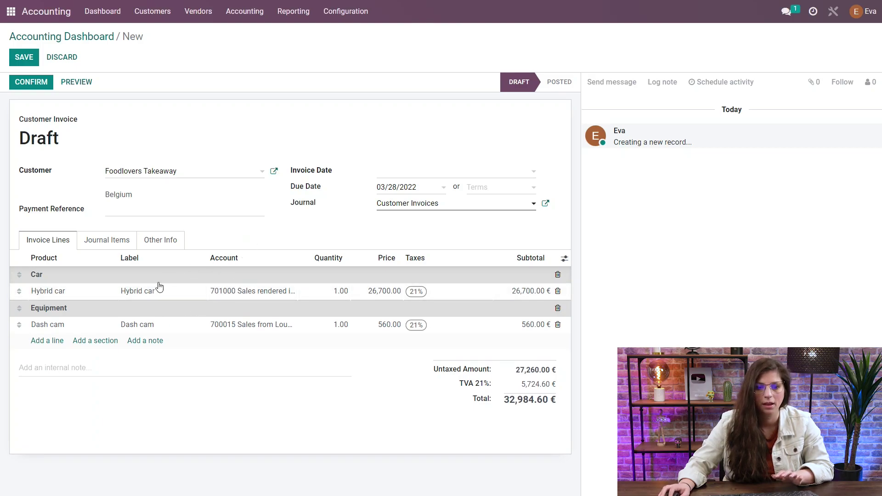
Step: Add the note "Contract ref 4500" to the invoice and place it above the Car section
left_click(146, 341)
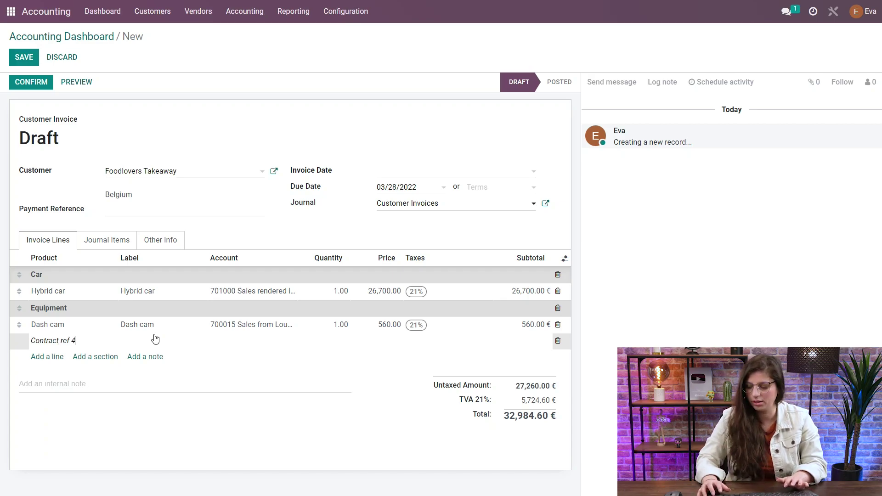
left_click_drag(18, 340, 28, 271)
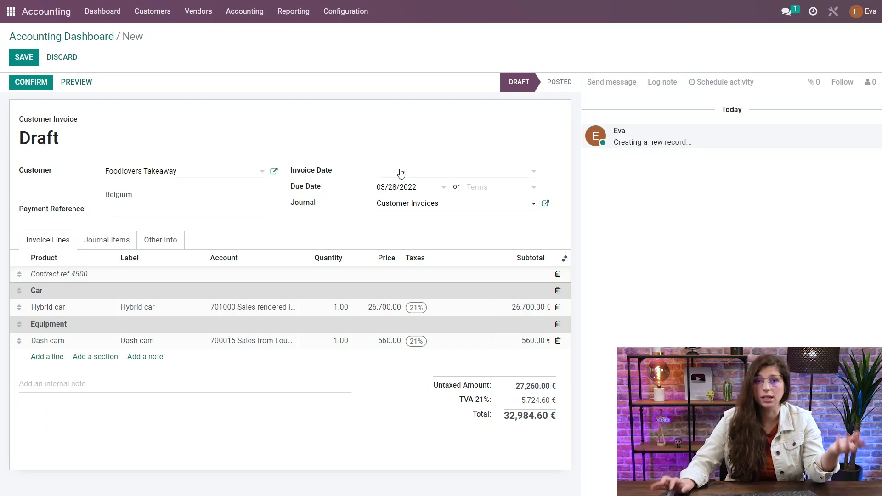
Step: Confirm the draft invoice and check its status change in the record's activity log
left_click(33, 81)
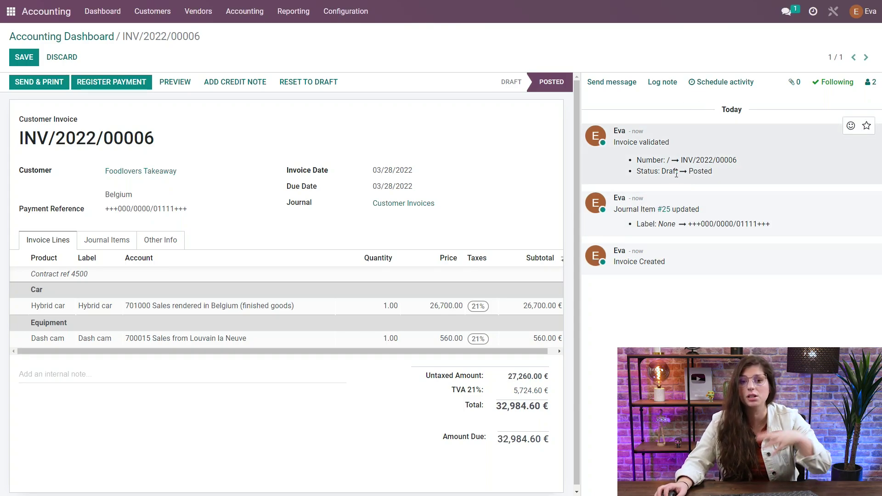
left_click_drag(643, 171, 724, 180)
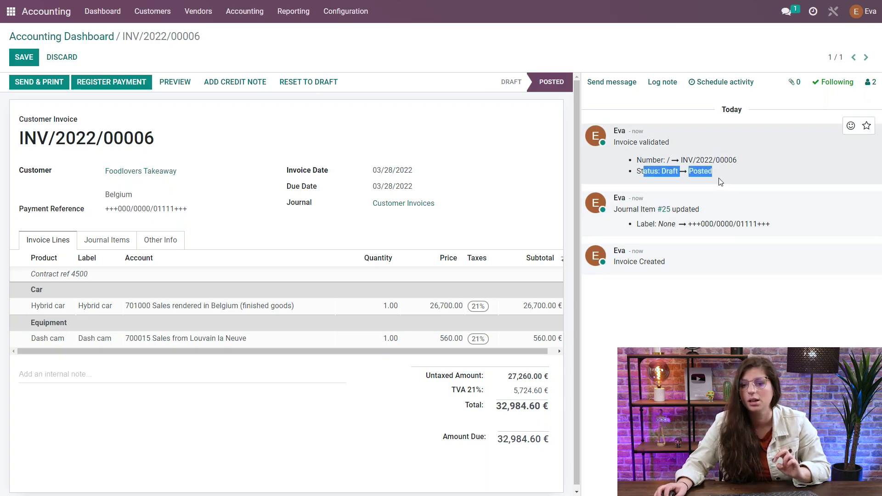
left_click(480, 166)
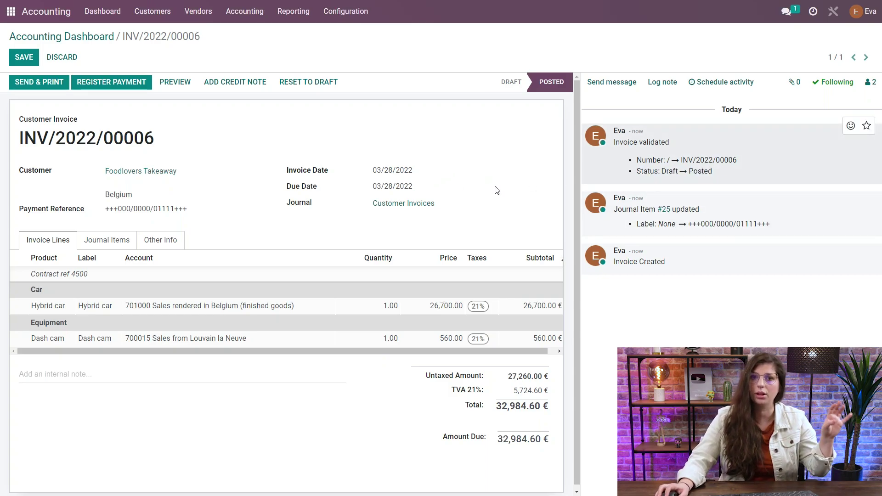
Step: Send the posted invoice to Foodlovers Takeaway by email, print it as a PDF, and look through the generated document
left_click(36, 86)
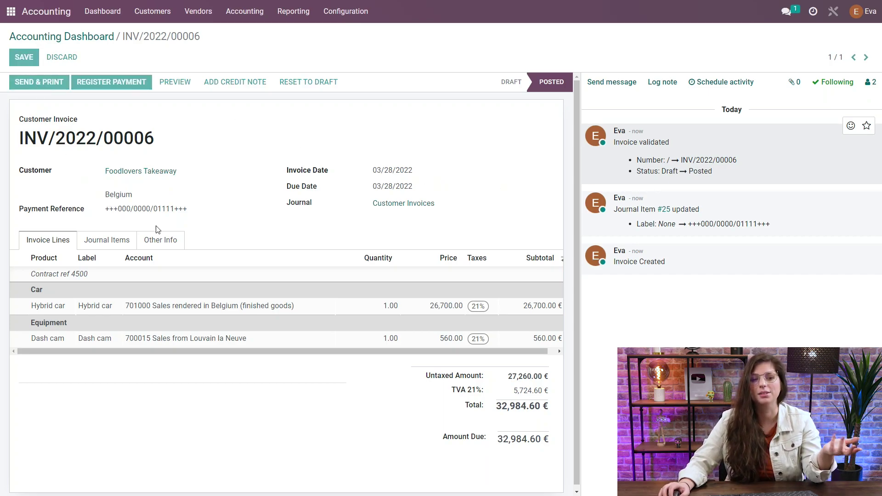
left_click(32, 86)
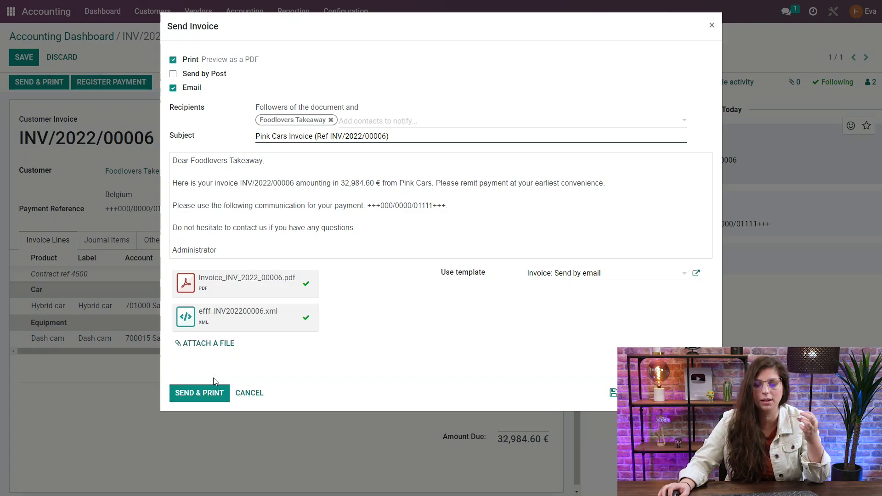
left_click(197, 393)
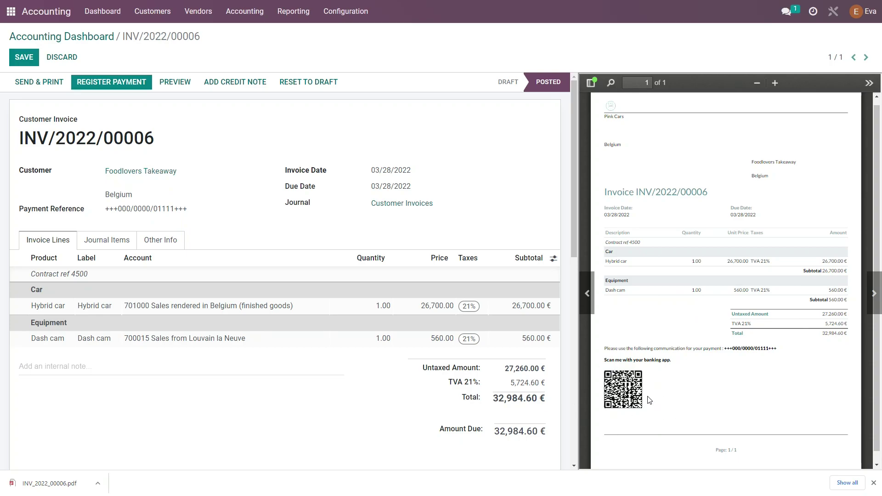
scroll(649, 399, "down", 1)
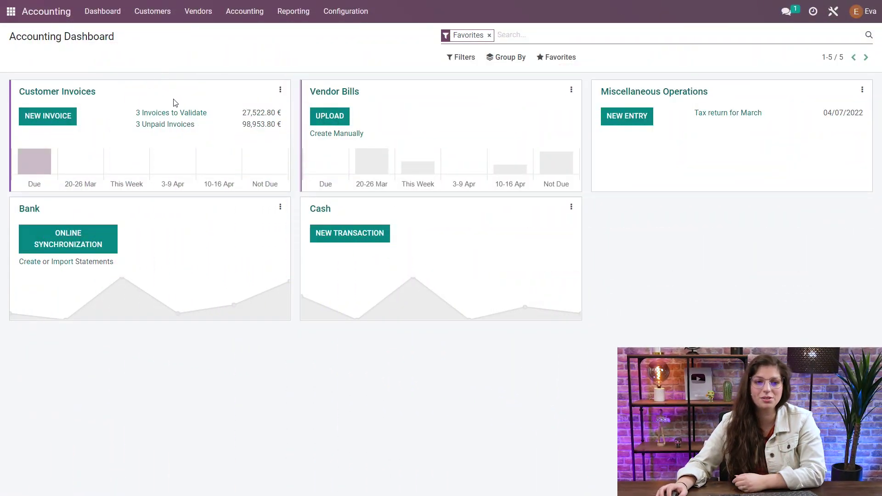
Step: Open the list of all invoices in the Customer Invoices journal from the accounting dashboard
left_click(152, 13)
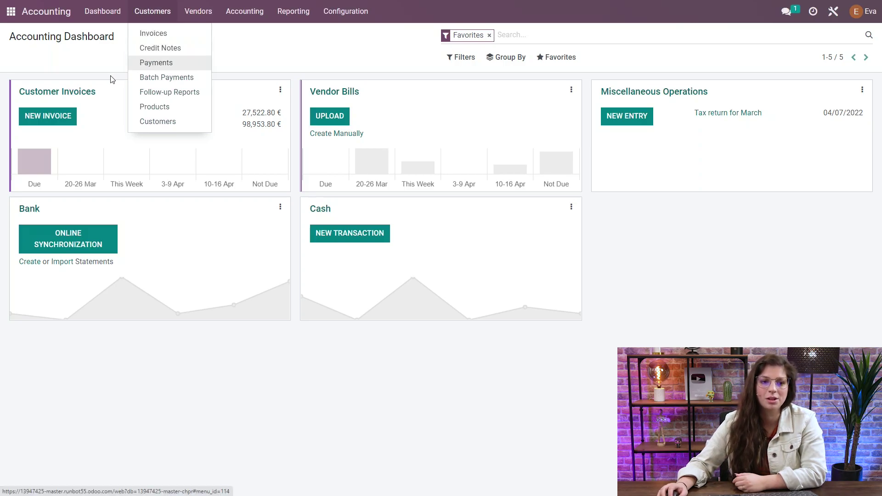
left_click(91, 82)
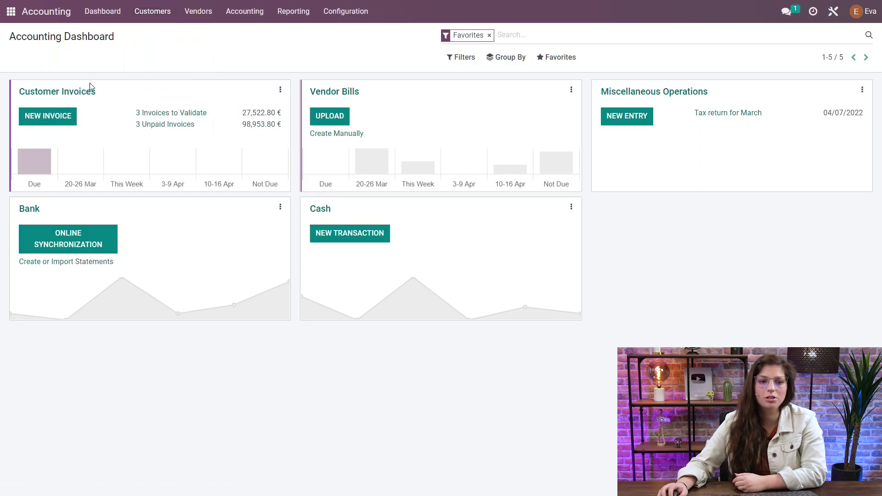
left_click(67, 97)
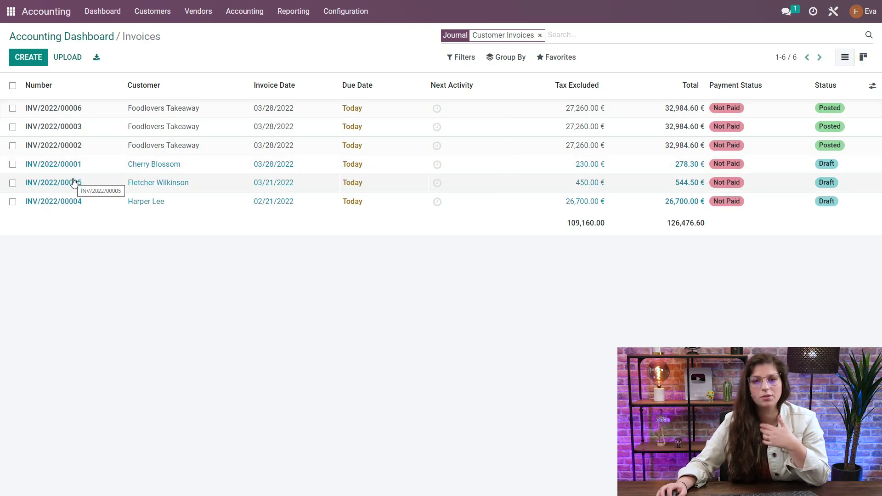
Step: Post the journal entries of the three draft customer invoices in one batch and return to the accounting dashboard
left_click(12, 164)
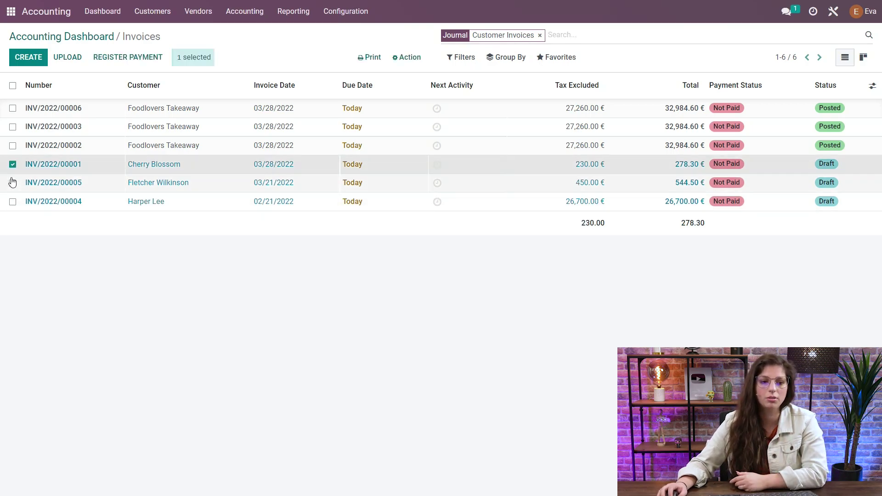
left_click(13, 182)
left_click(12, 201)
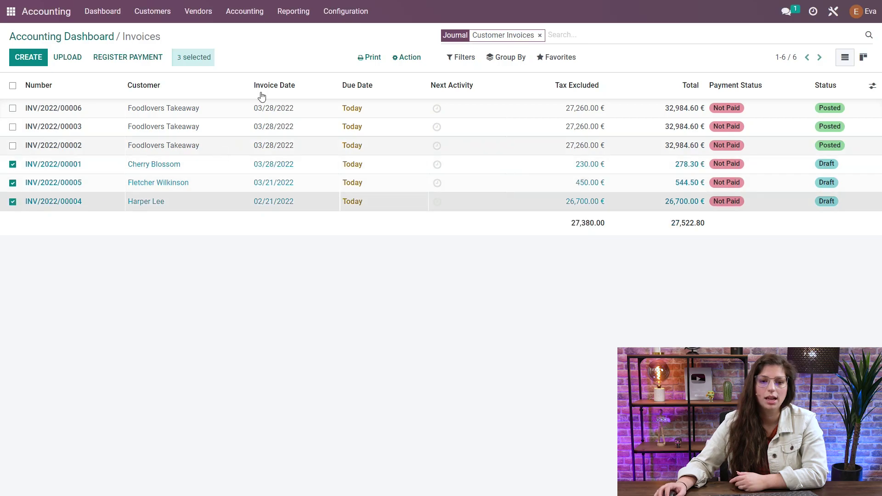
left_click(406, 56)
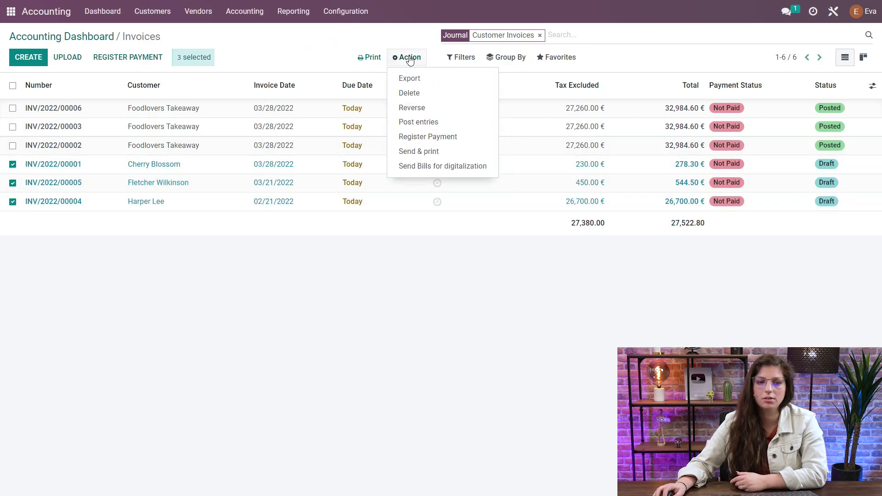
left_click(420, 122)
left_click(221, 125)
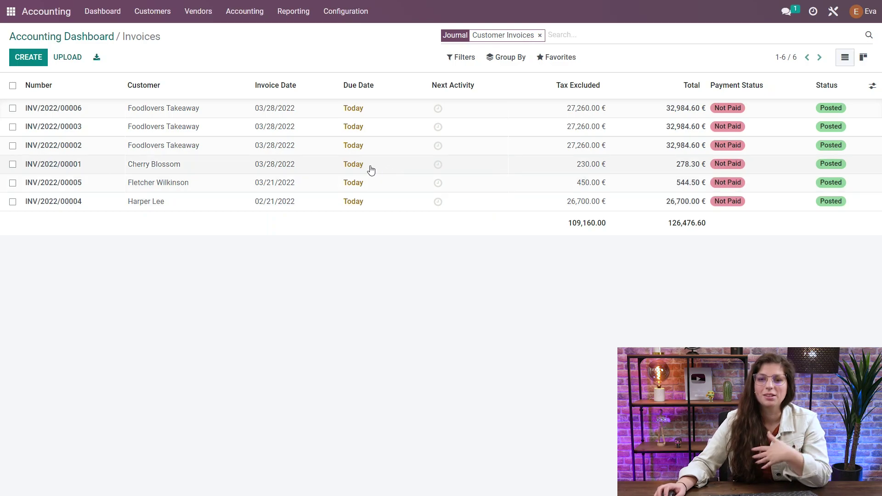
left_click(98, 37)
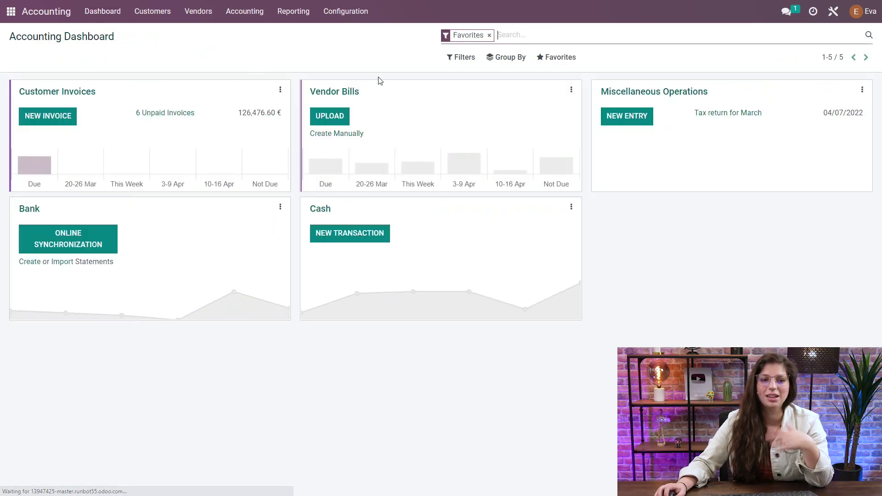